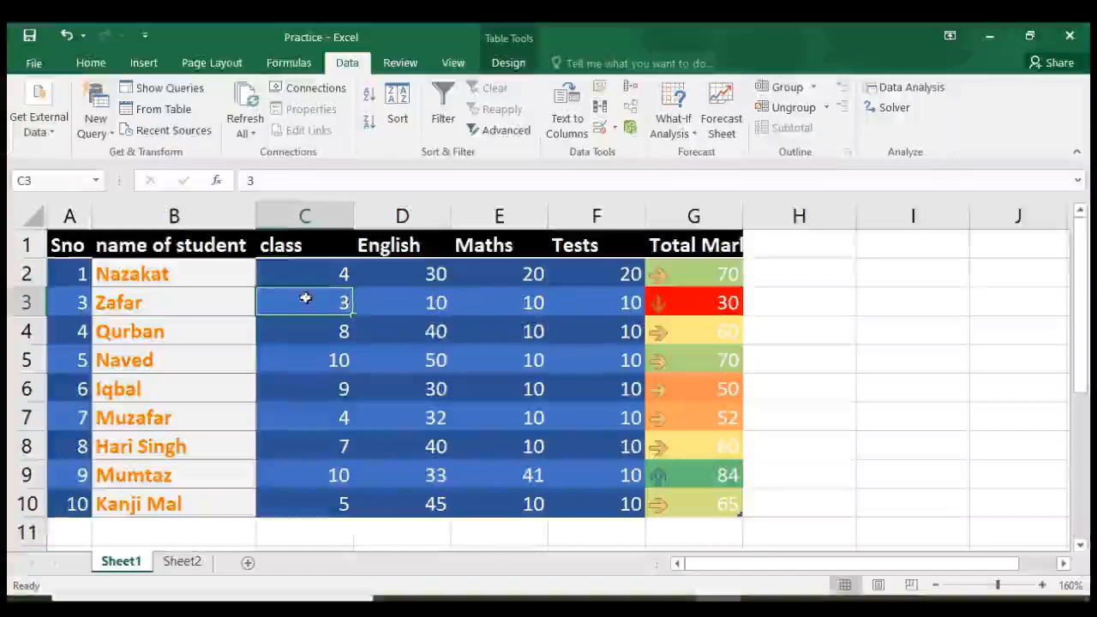
{"action": "left_click", "coordinate": [151, 276]}
{"action": "key", "text": "alt+Tab"}
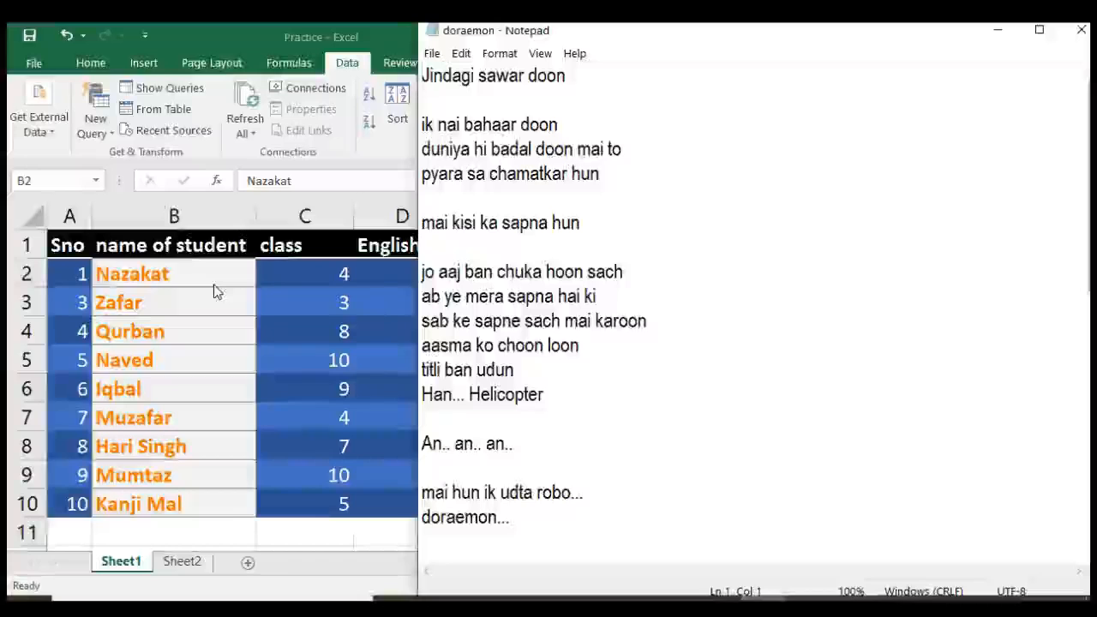
{"action": "left_click", "coordinate": [1078, 29]}
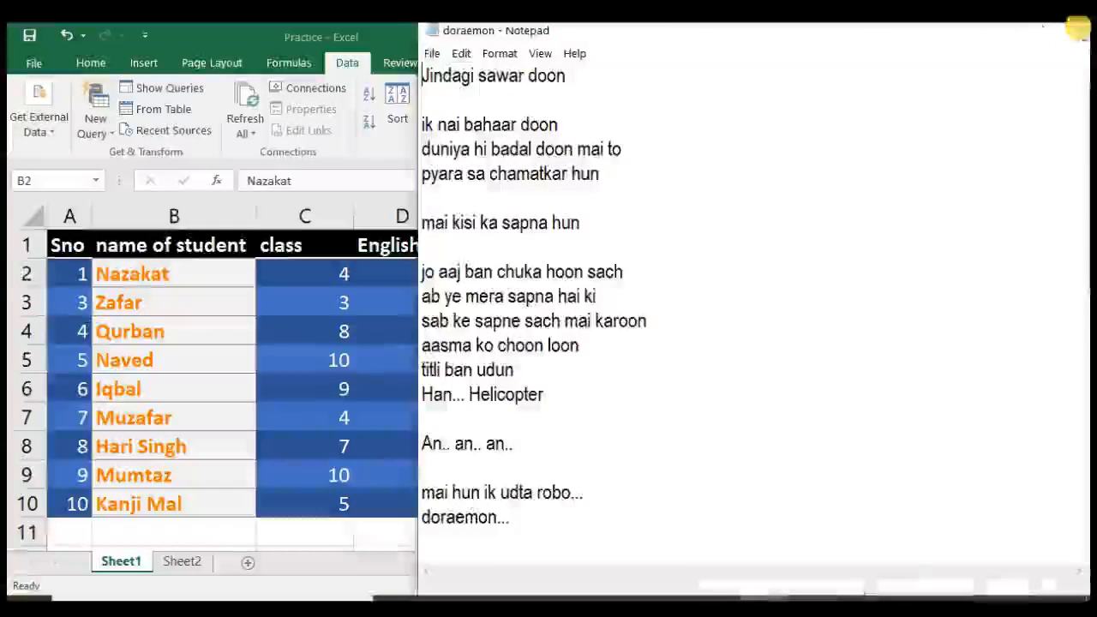
{"action": "left_click", "coordinate": [220, 306]}
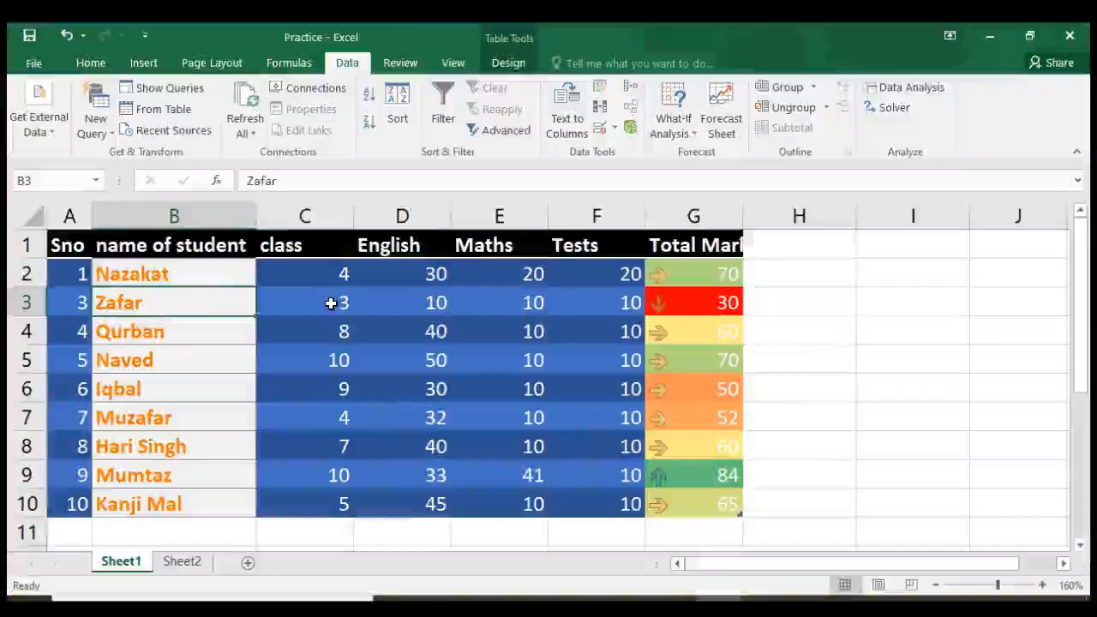
Select the whole student table, A1:G10 including its headers, and turn on filtering for it.
{"action": "key", "text": "Up"}
{"action": "key", "text": "Up"}
{"action": "key", "text": "Left"}
{"action": "key", "text": "shift+Right"}
{"action": "key", "text": "shift+Right"}
{"action": "key", "text": "shift+Right"}
{"action": "key", "text": "shift+Right"}
{"action": "key", "text": "shift+Right"}
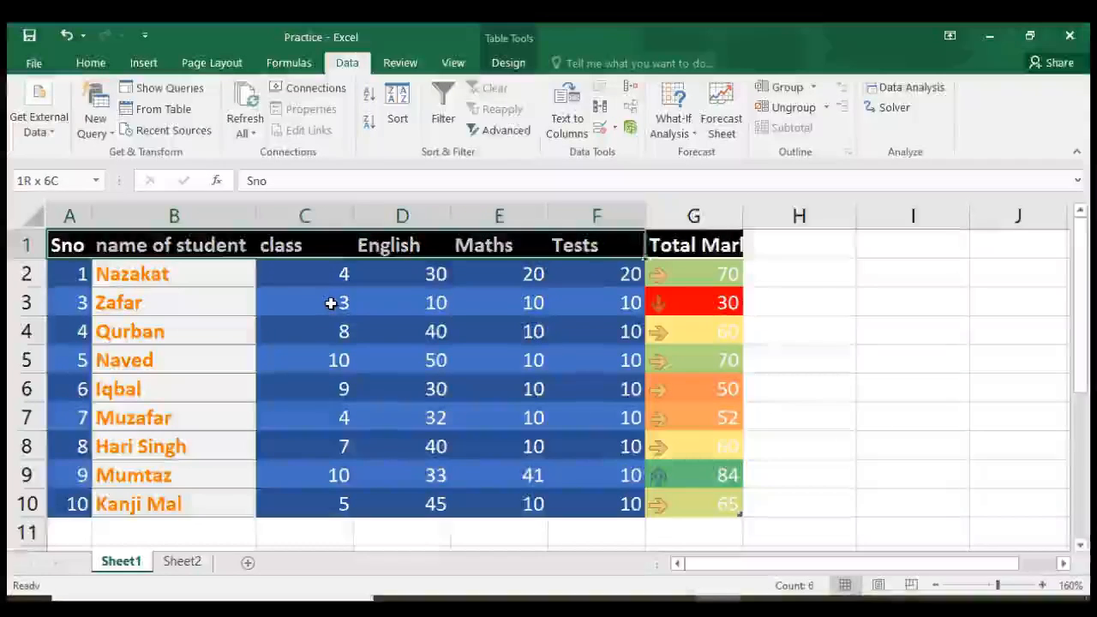
{"action": "key", "text": "shift+Right"}
{"action": "key", "text": "shift+Down"}
{"action": "key", "text": "shift+Down"}
{"action": "key", "text": "shift+Down"}
{"action": "key", "text": "shift+Down"}
{"action": "key", "text": "shift+Down"}
{"action": "key", "text": "shift+Down"}
{"action": "key", "text": "shift+Down"}
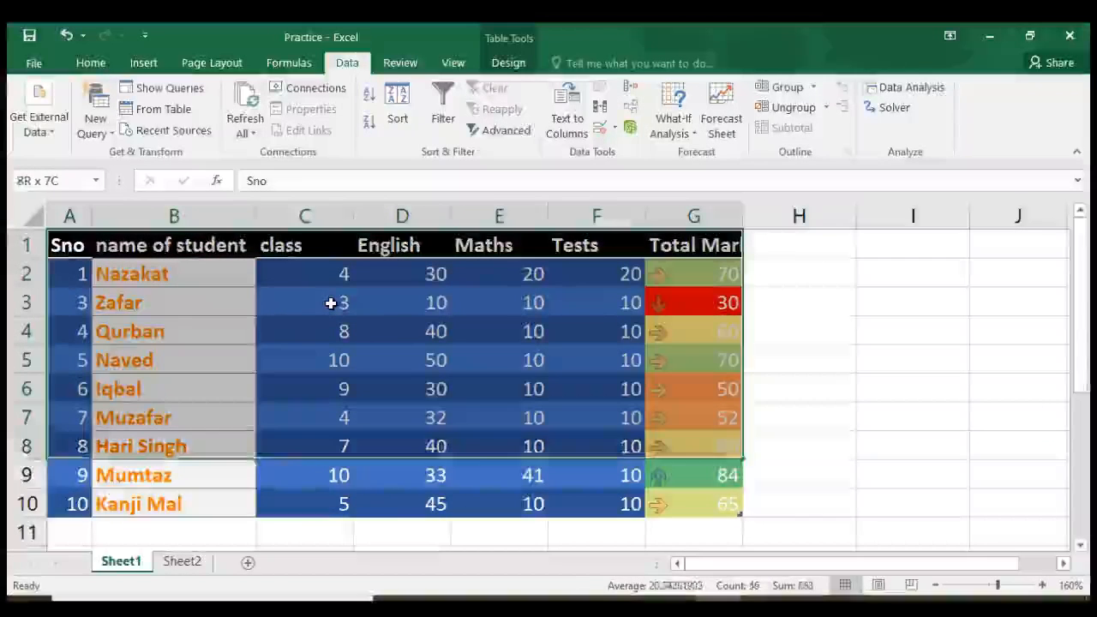
{"action": "key", "text": "shift+Down"}
{"action": "key", "text": "shift+Down"}
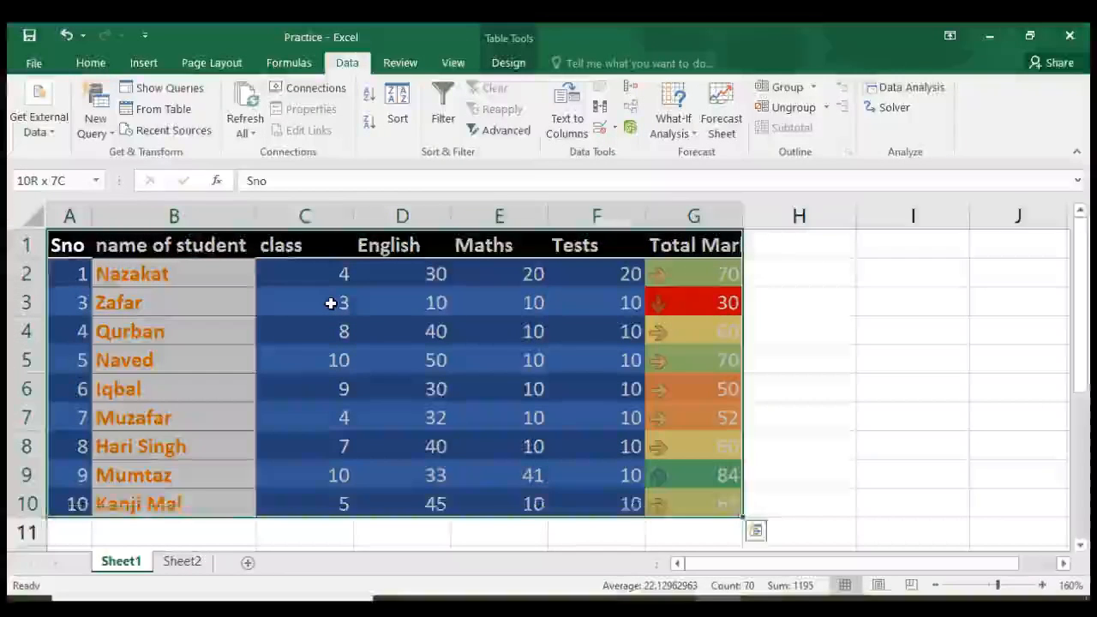
{"action": "left_click", "coordinate": [357, 67]}
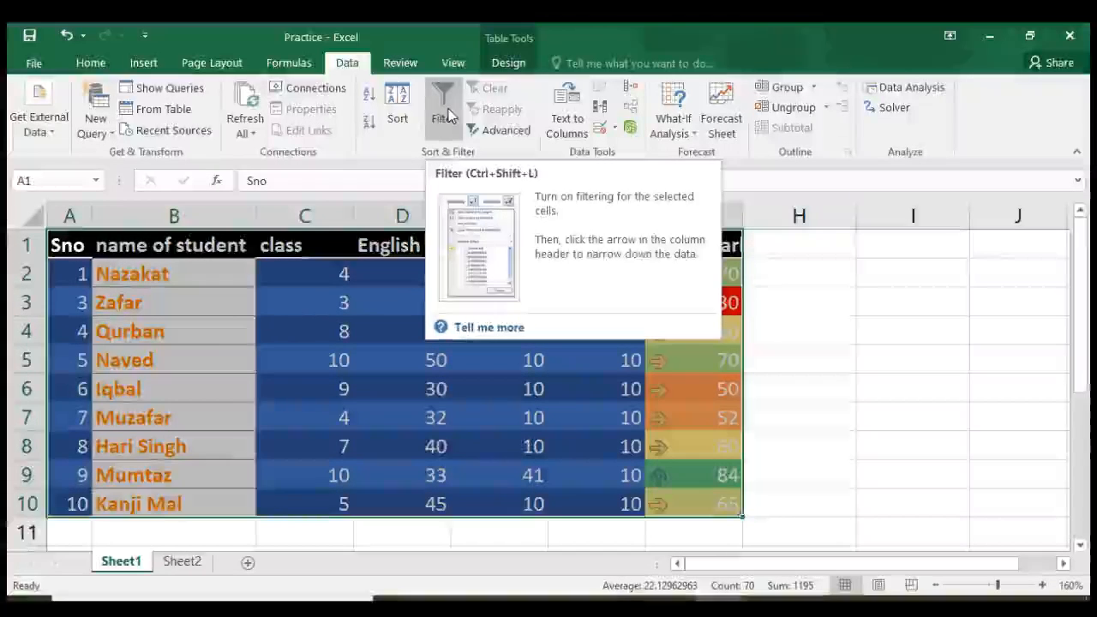
{"action": "left_click", "coordinate": [446, 113]}
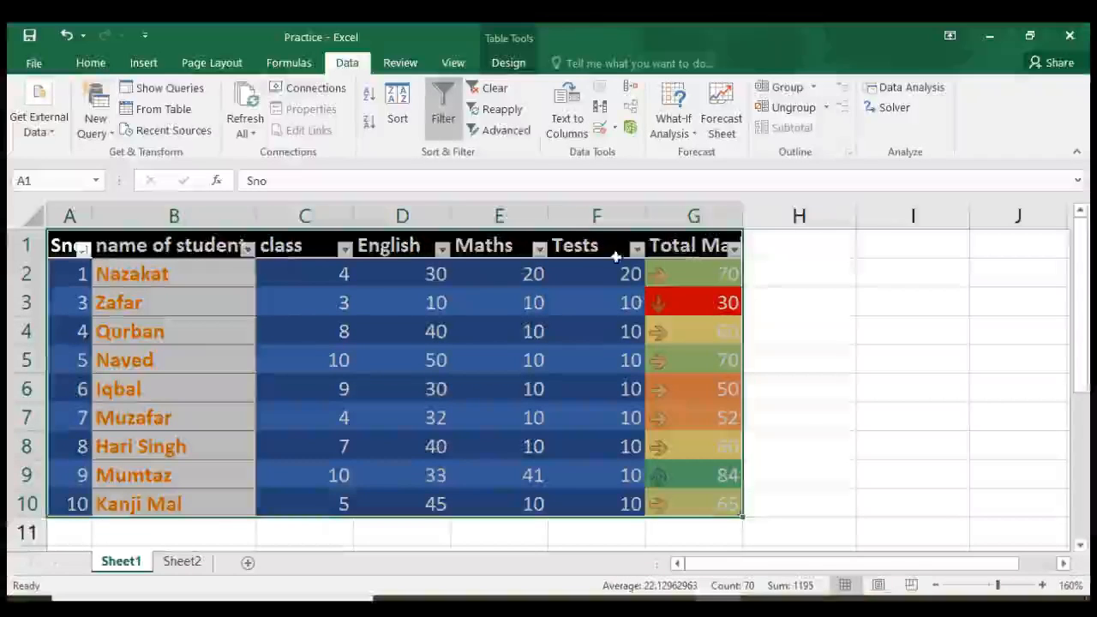
Filter the class column so that only the students of class 4 are listed.
{"action": "left_click", "coordinate": [286, 324]}
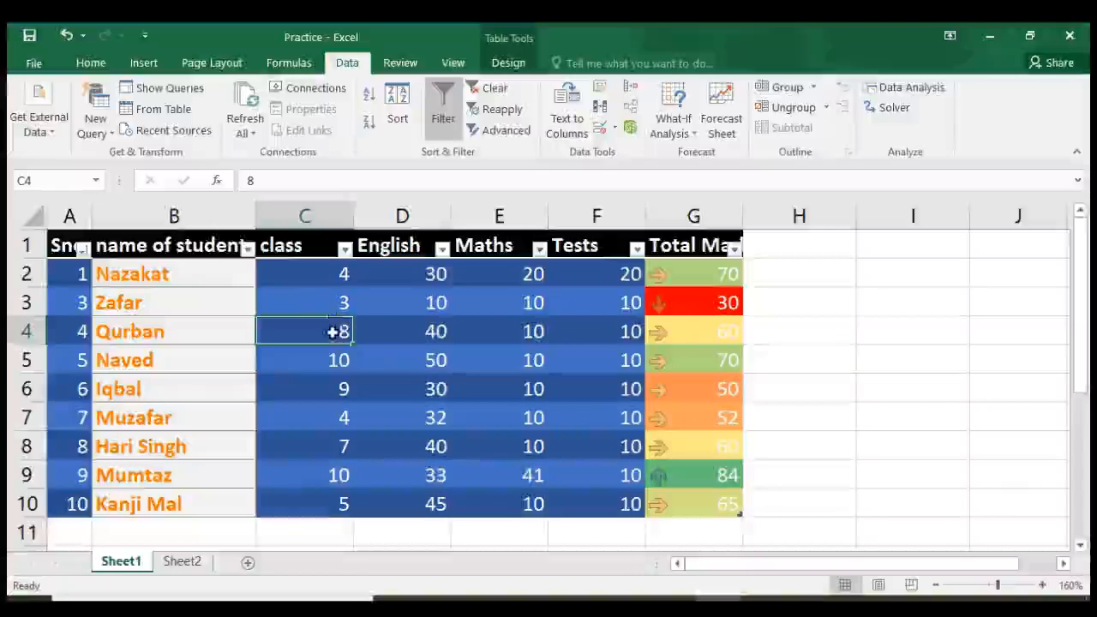
{"action": "left_click", "coordinate": [343, 247]}
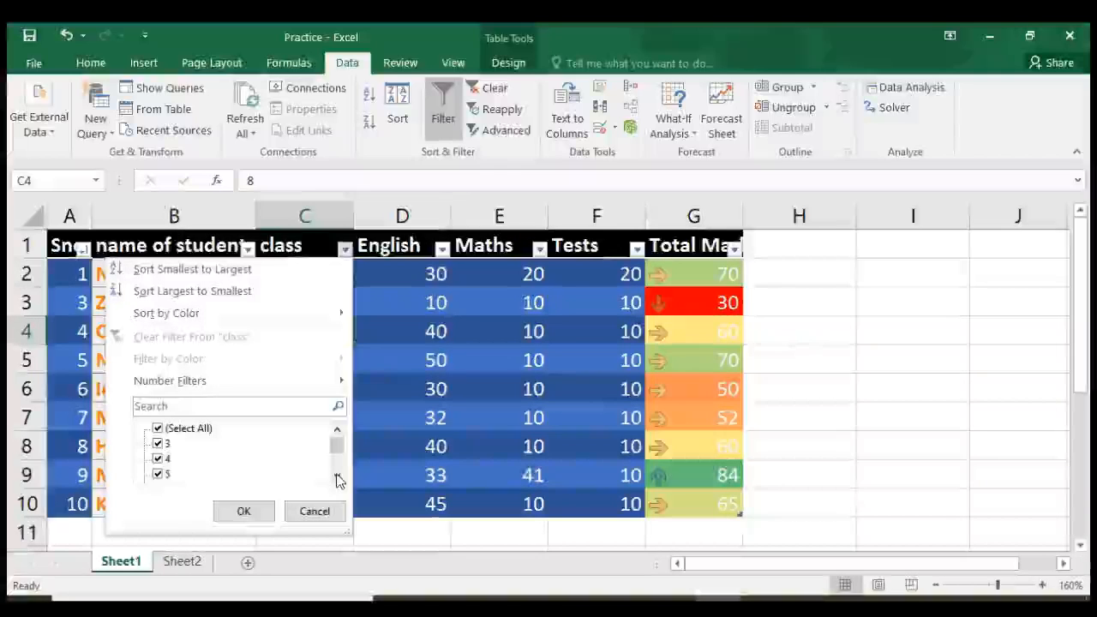
{"action": "left_click", "coordinate": [158, 432]}
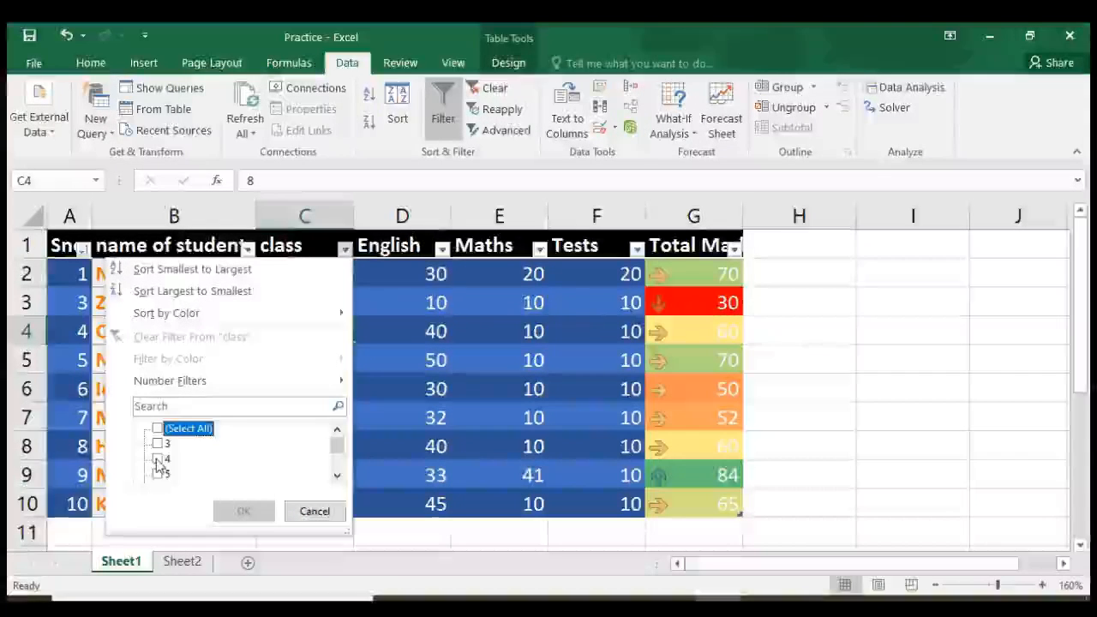
{"action": "left_click", "coordinate": [157, 459]}
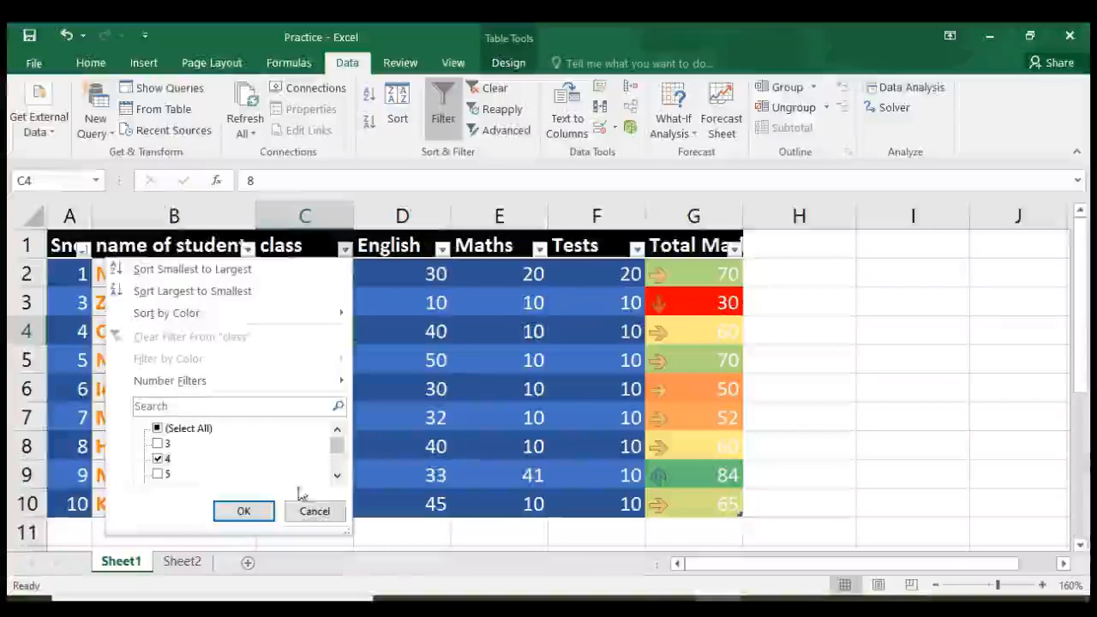
{"action": "left_click", "coordinate": [337, 475]}
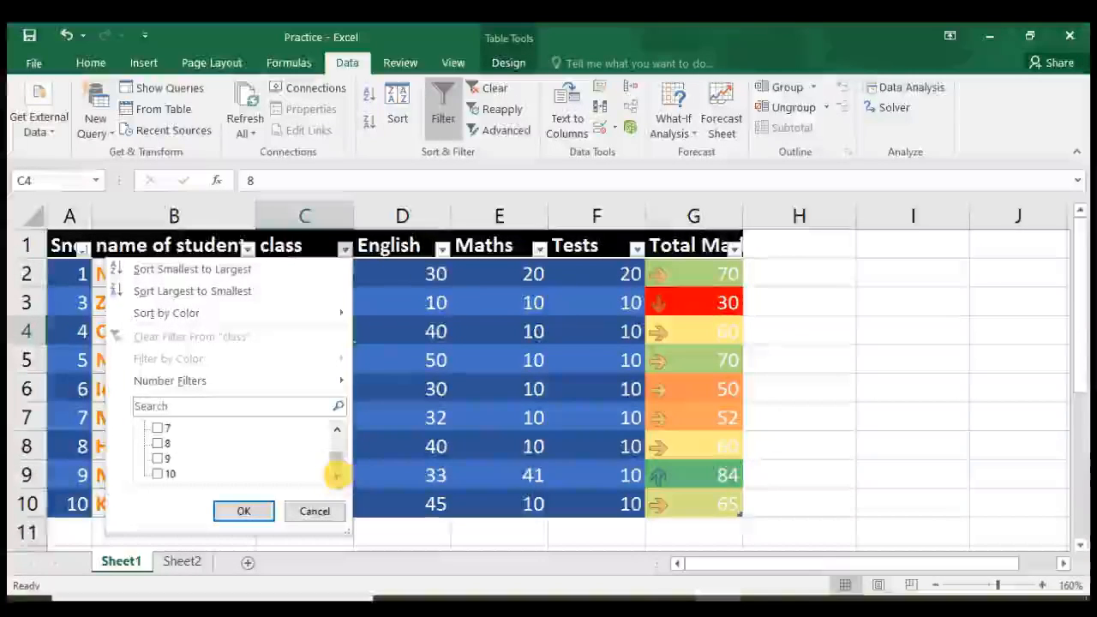
{"action": "left_click", "coordinate": [243, 512]}
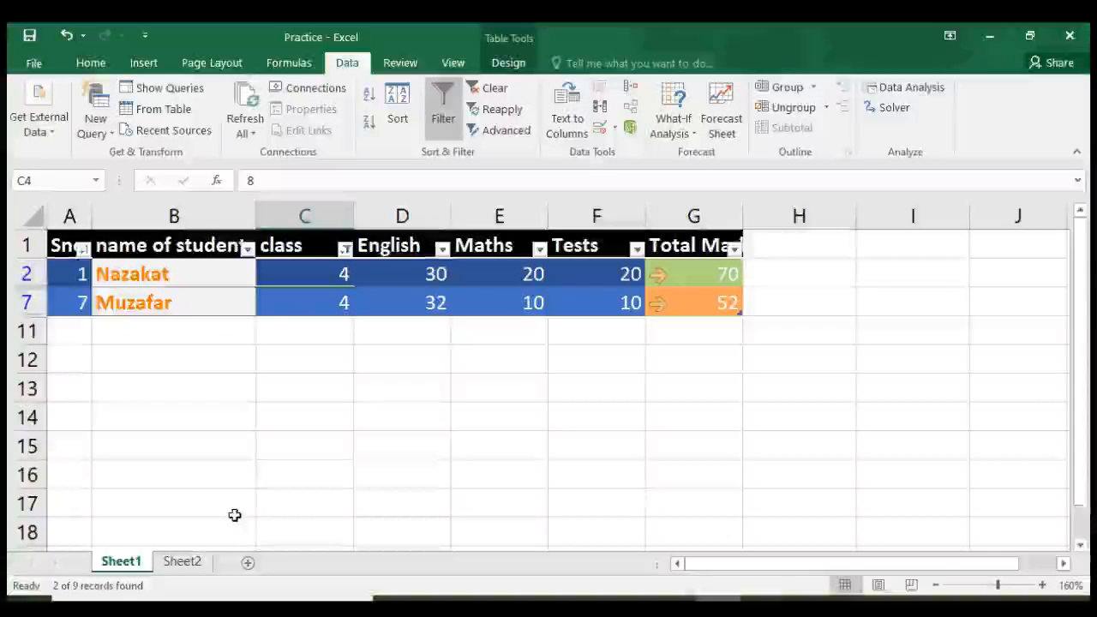
Reselect all values in the class column's filter to list every student again.
{"action": "left_click", "coordinate": [301, 329]}
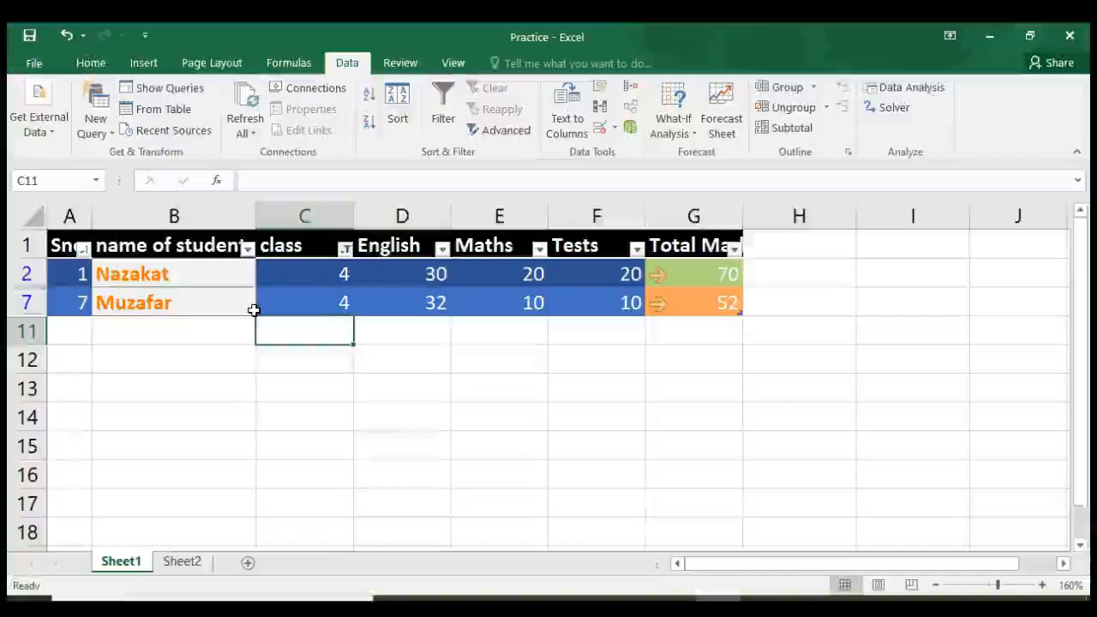
{"action": "left_click", "coordinate": [344, 250]}
{"action": "left_click", "coordinate": [158, 428]}
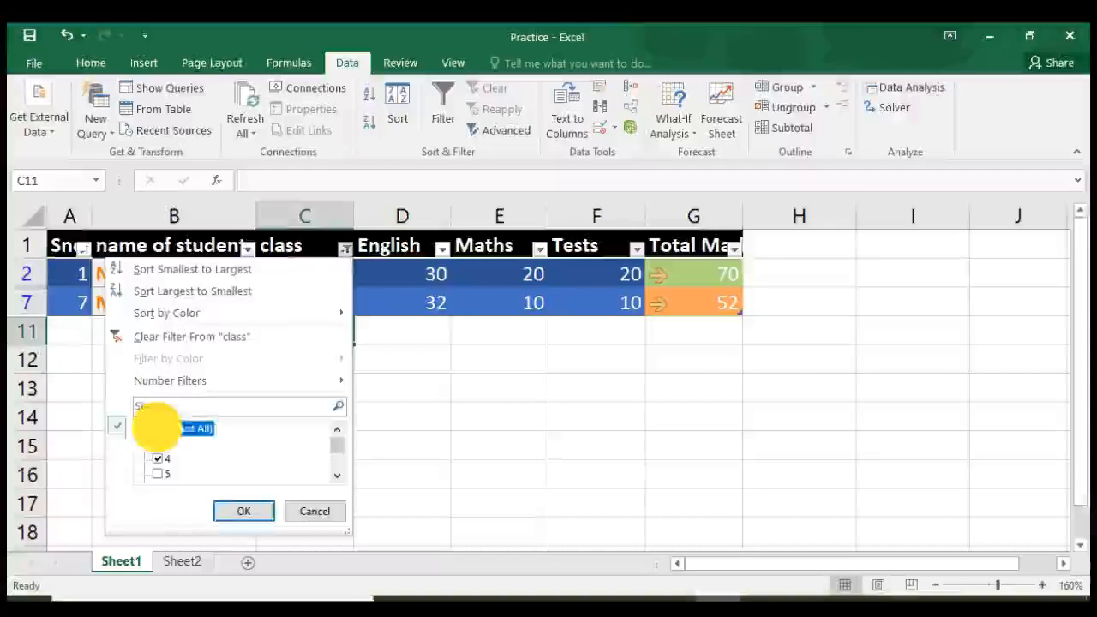
{"action": "left_click", "coordinate": [246, 511]}
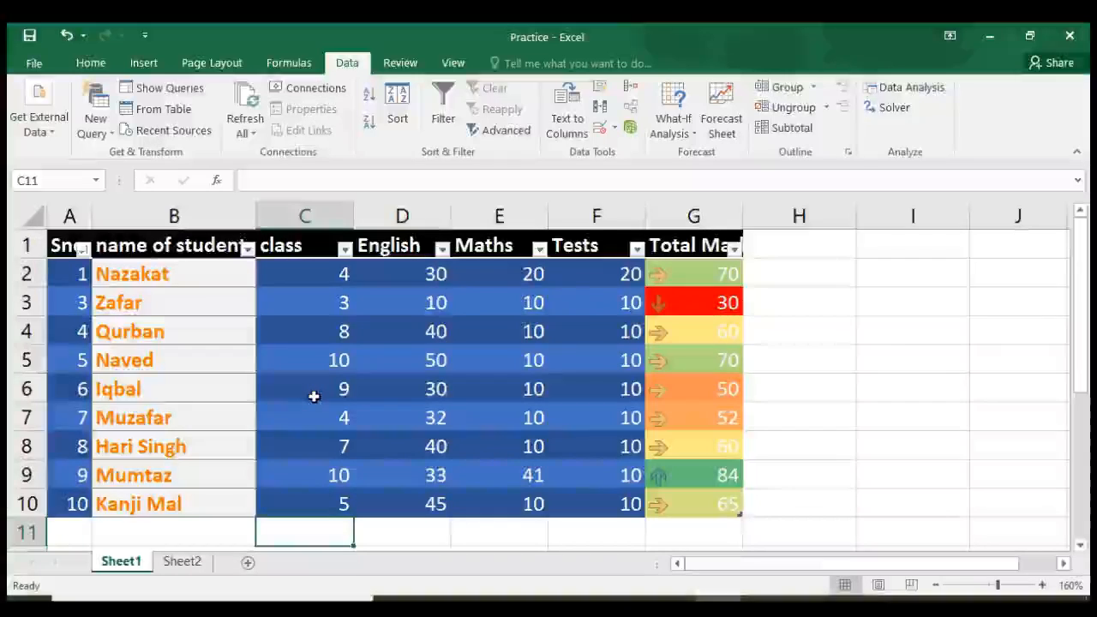
Insert a new column before the class column.
{"action": "left_click", "coordinate": [317, 328]}
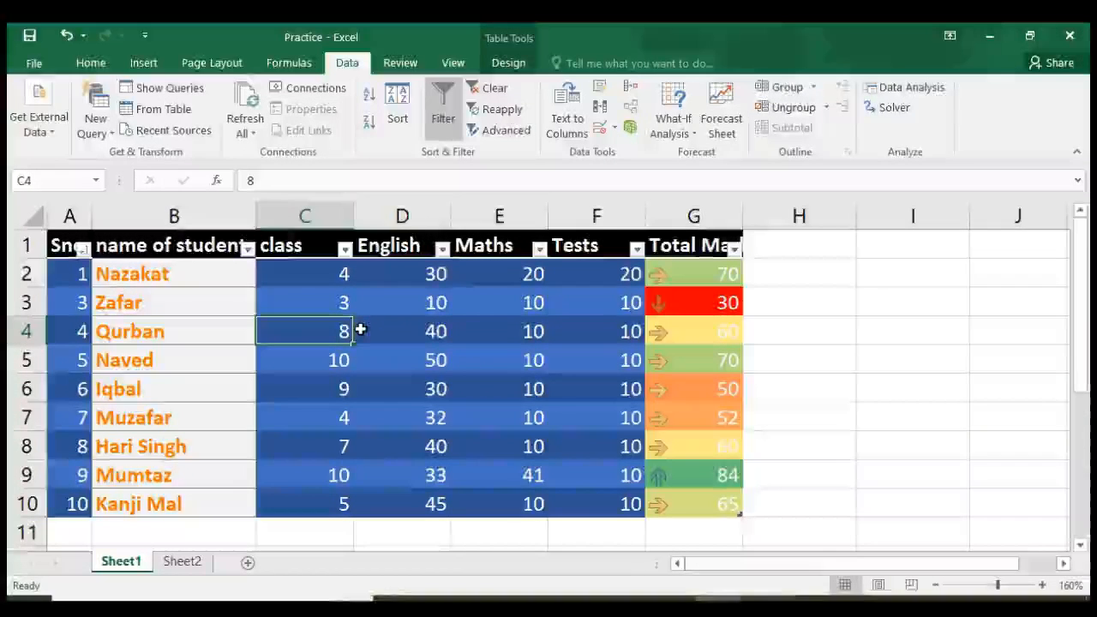
{"action": "key", "text": "alt+i"}
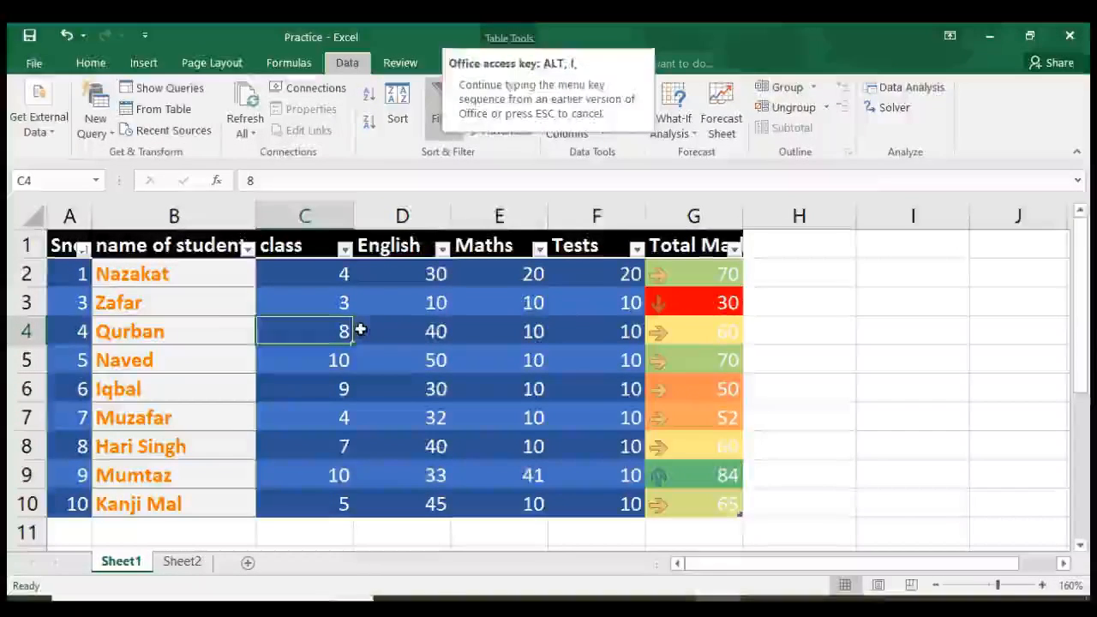
{"action": "key", "text": "c"}
Set the header of the new column in C1 to "Country".
{"action": "key", "text": "Left"}
{"action": "key", "text": "Up"}
{"action": "key", "text": "Right"}
{"action": "key", "text": "Up"}
{"action": "key", "text": "Up"}
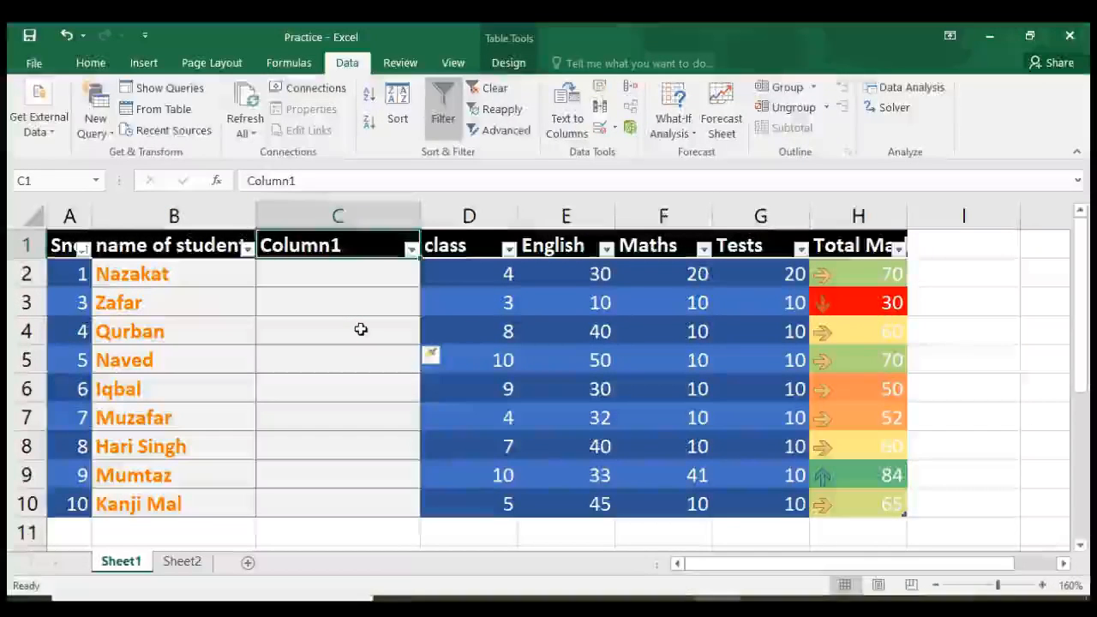
{"action": "type", "text": "c"}
{"action": "key", "text": "BackSpace"}
{"action": "type", "text": "Co"}
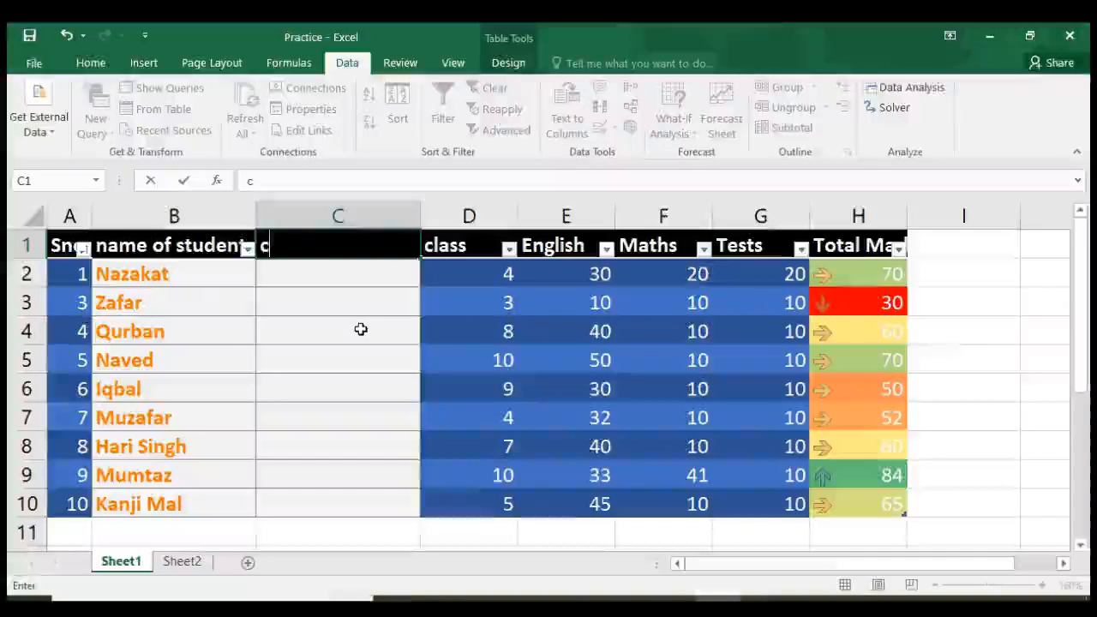
{"action": "type", "text": "untry"}
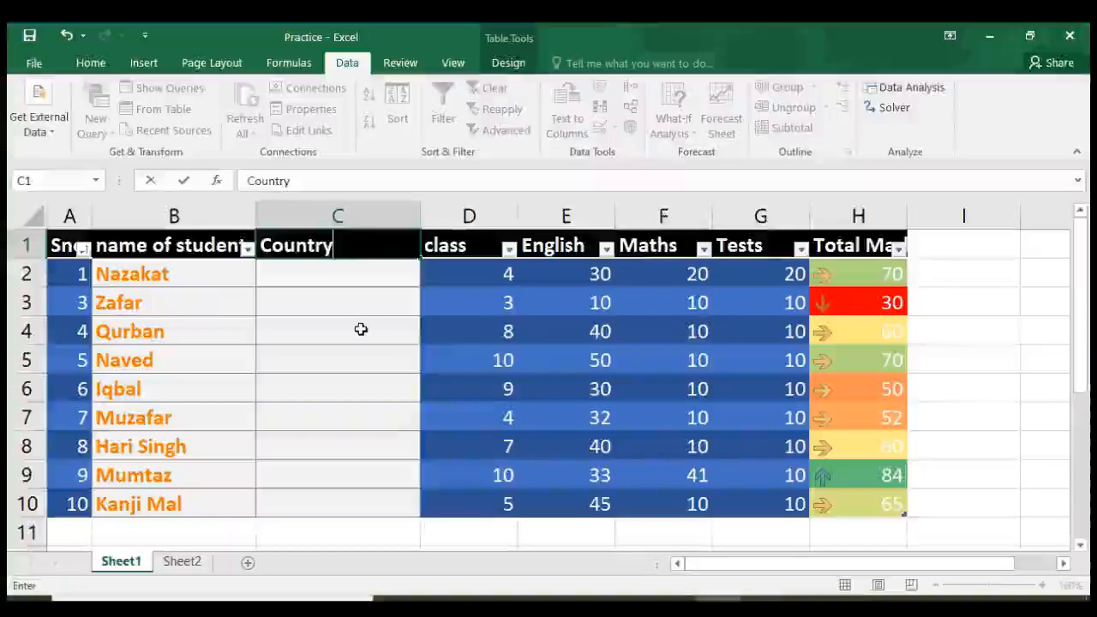
{"action": "key", "text": "Return"}
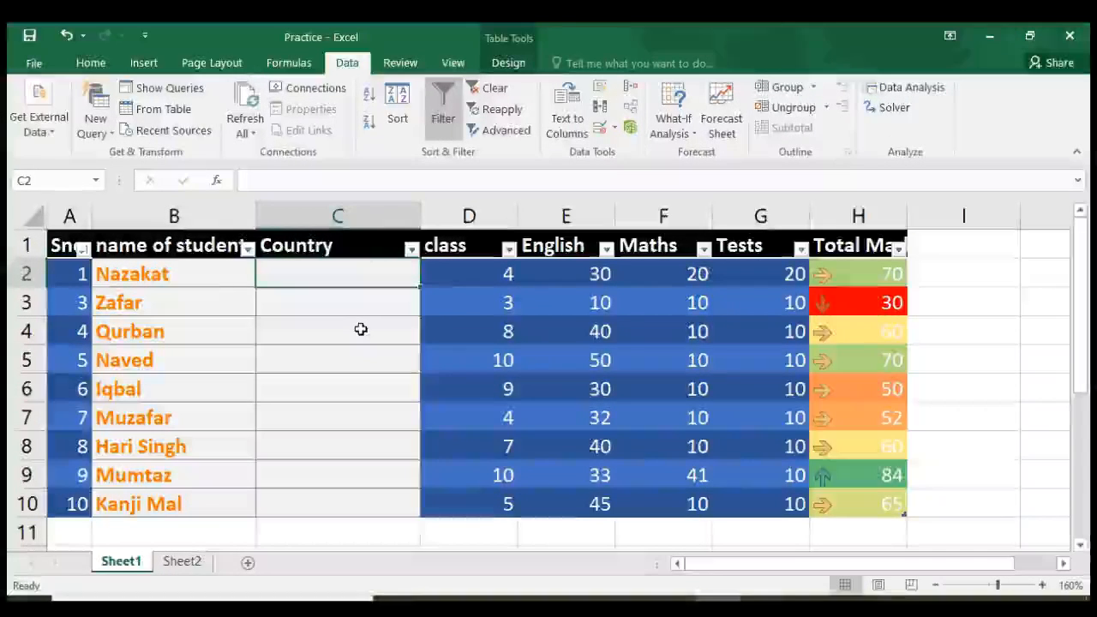
Fill in the Country column with India in rows 5, 6 and 9, and Pakistan in the other student rows.
{"action": "type", "text": "Pakistan"}
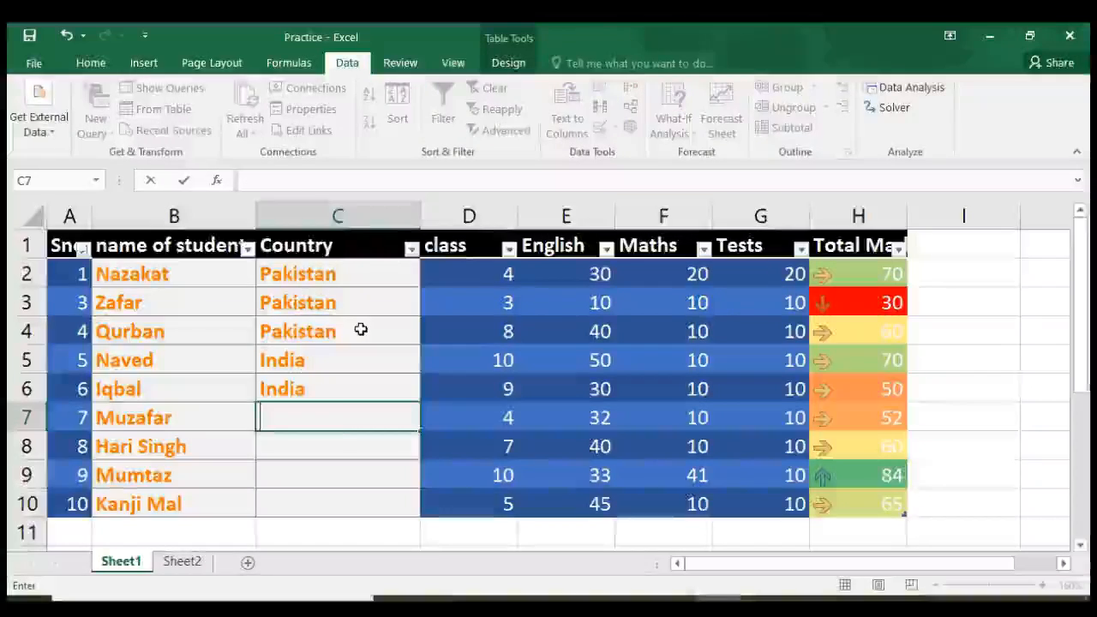
{"action": "key", "text": "Return"}
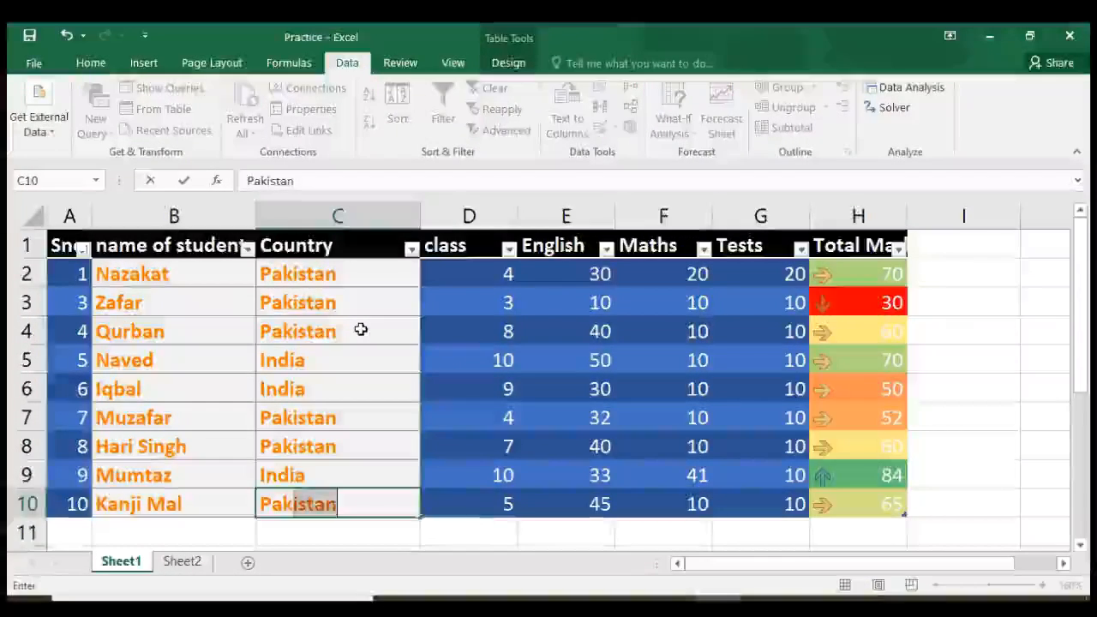
{"action": "key", "text": "Return"}
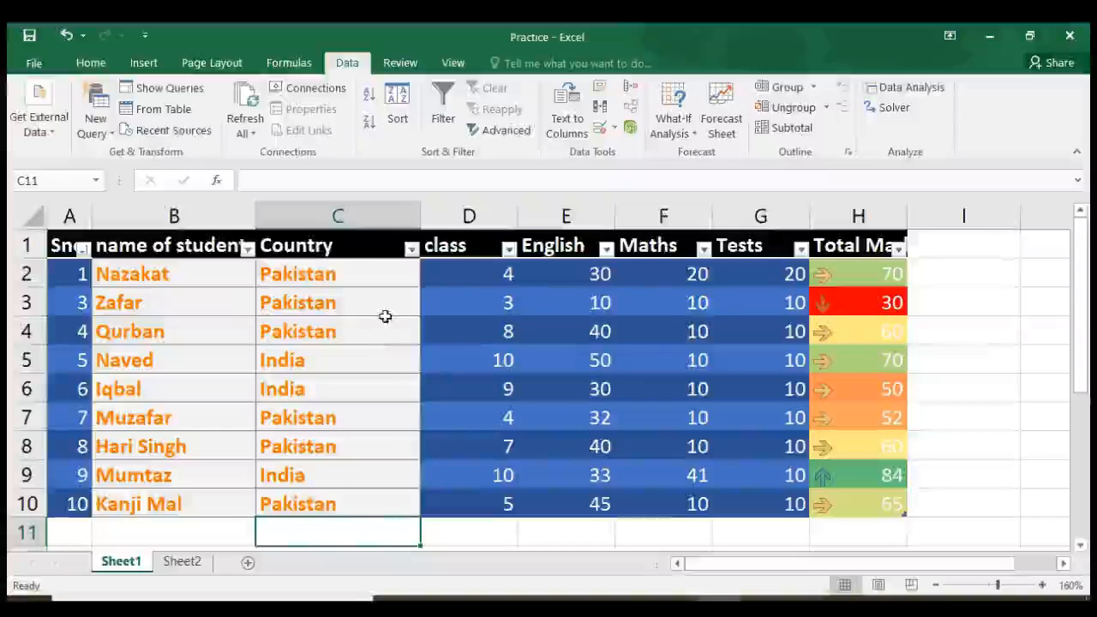
Filter the Country column so that only the rows with Pakistan are listed.
{"action": "left_click", "coordinate": [411, 254]}
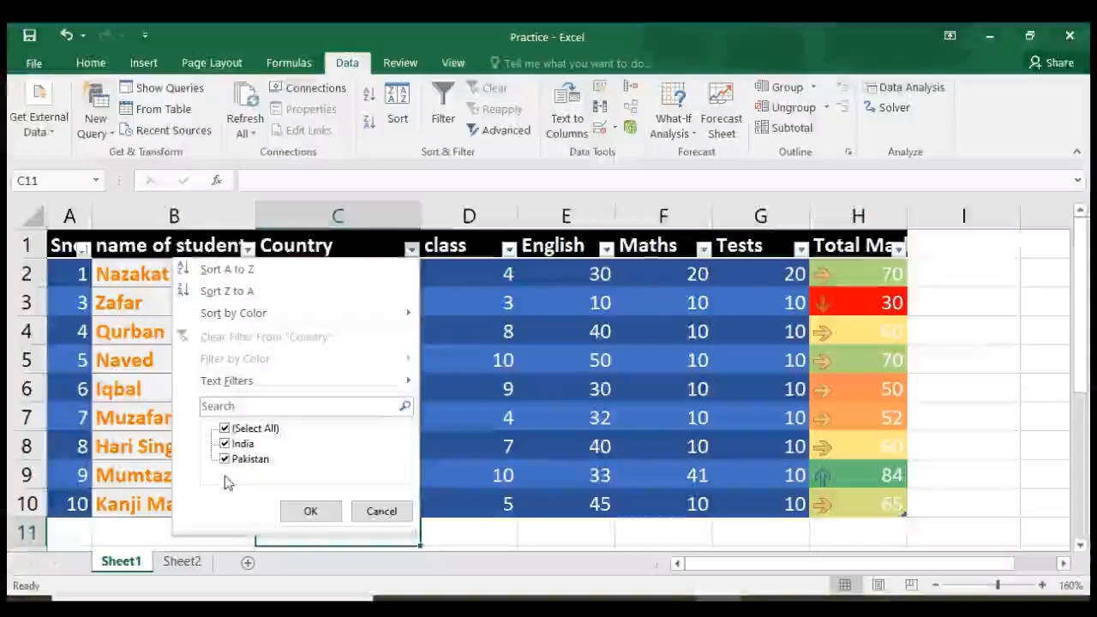
{"action": "left_click", "coordinate": [225, 428]}
{"action": "left_click", "coordinate": [225, 458]}
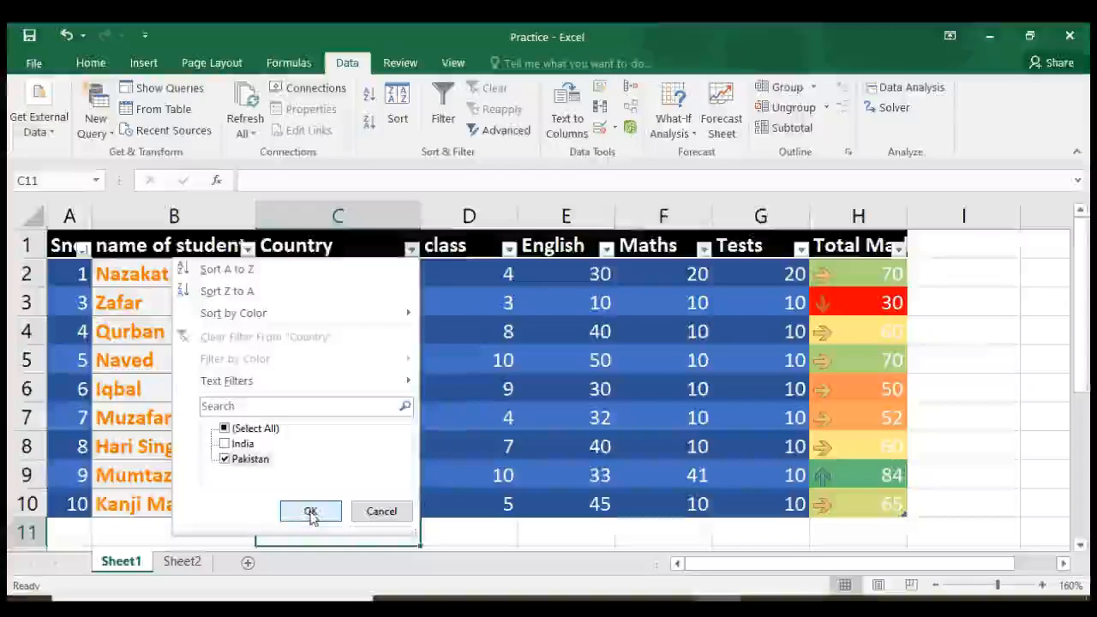
{"action": "left_click", "coordinate": [311, 511]}
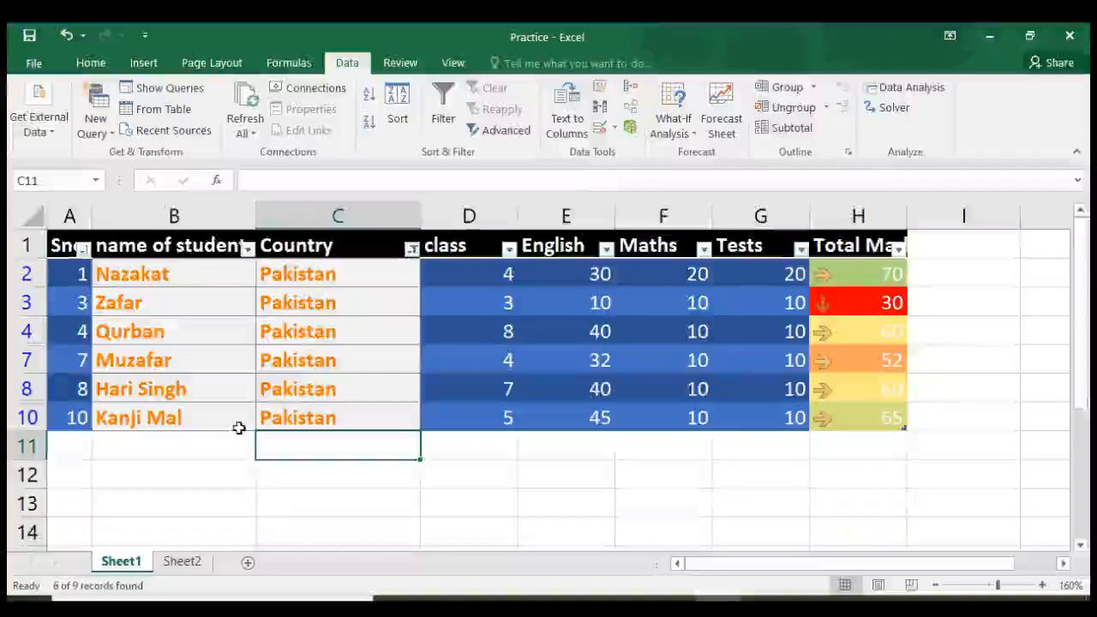
Change the Country column's filter to list only the rows with India.
{"action": "left_click", "coordinate": [411, 248]}
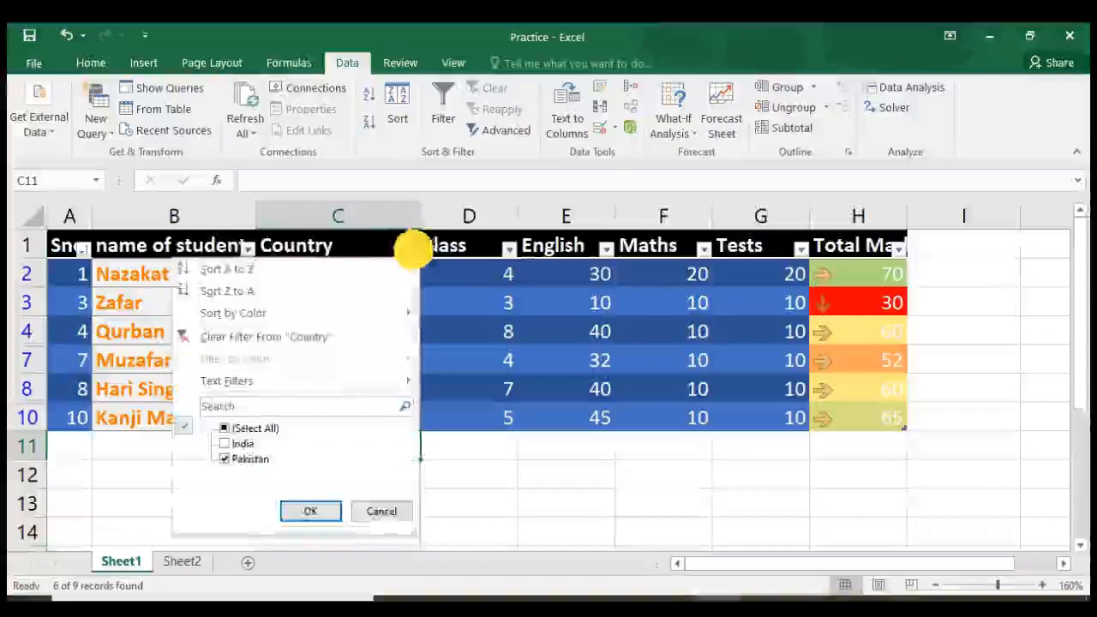
{"action": "left_click", "coordinate": [225, 458]}
{"action": "left_click", "coordinate": [224, 444]}
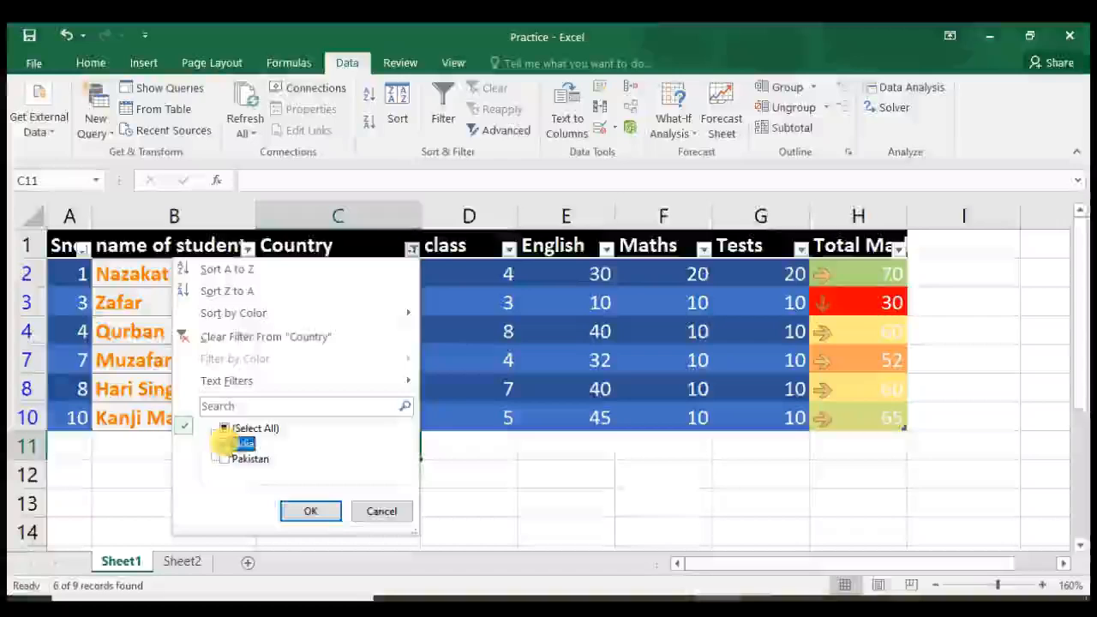
{"action": "left_click", "coordinate": [311, 511]}
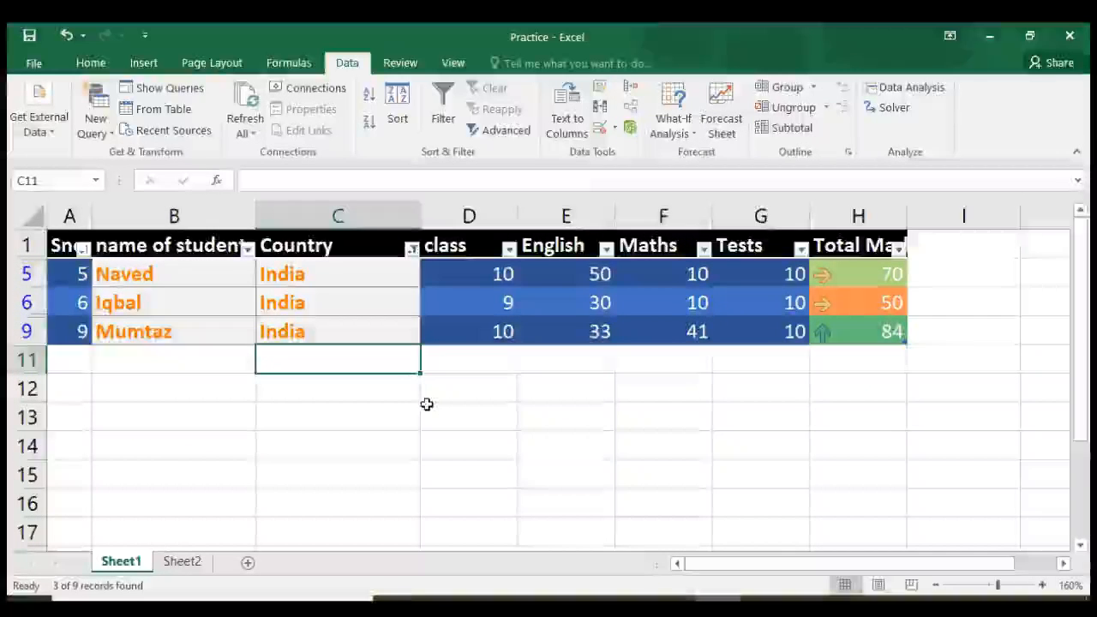